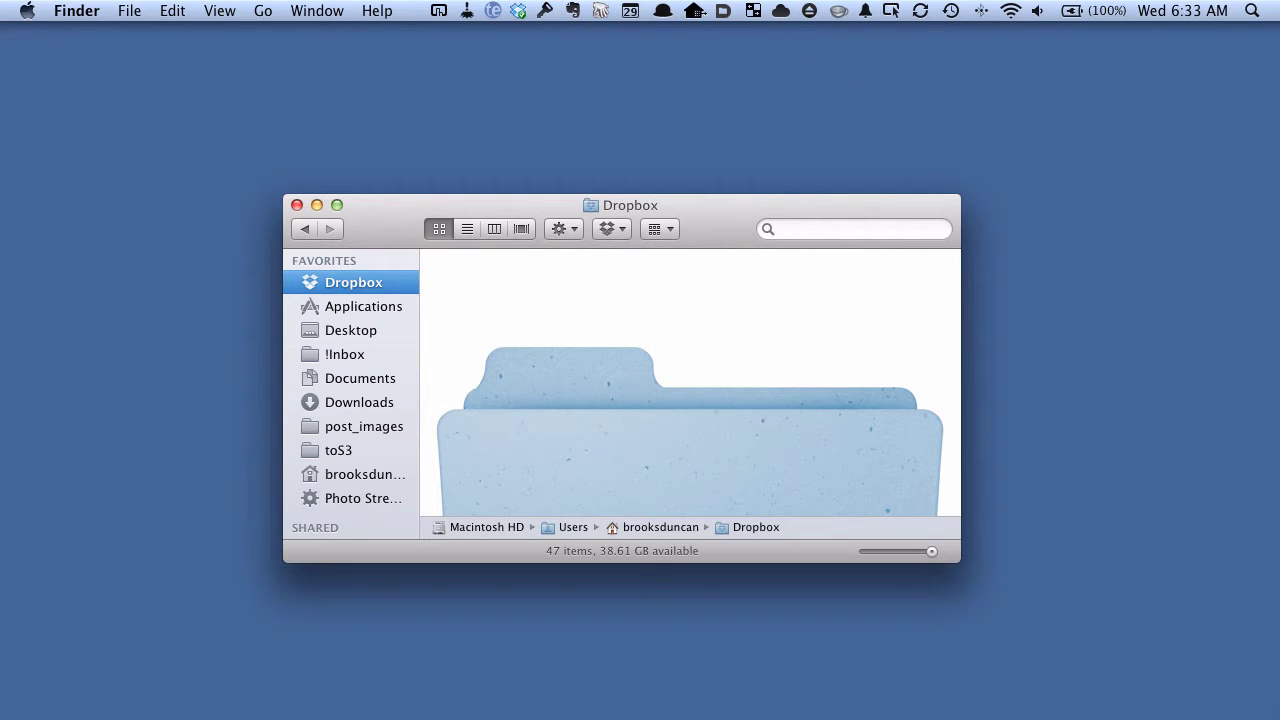
Step: Switch from Finder to Chrome, where the Downloading Dropbox page is loaded
key("super+Tab")
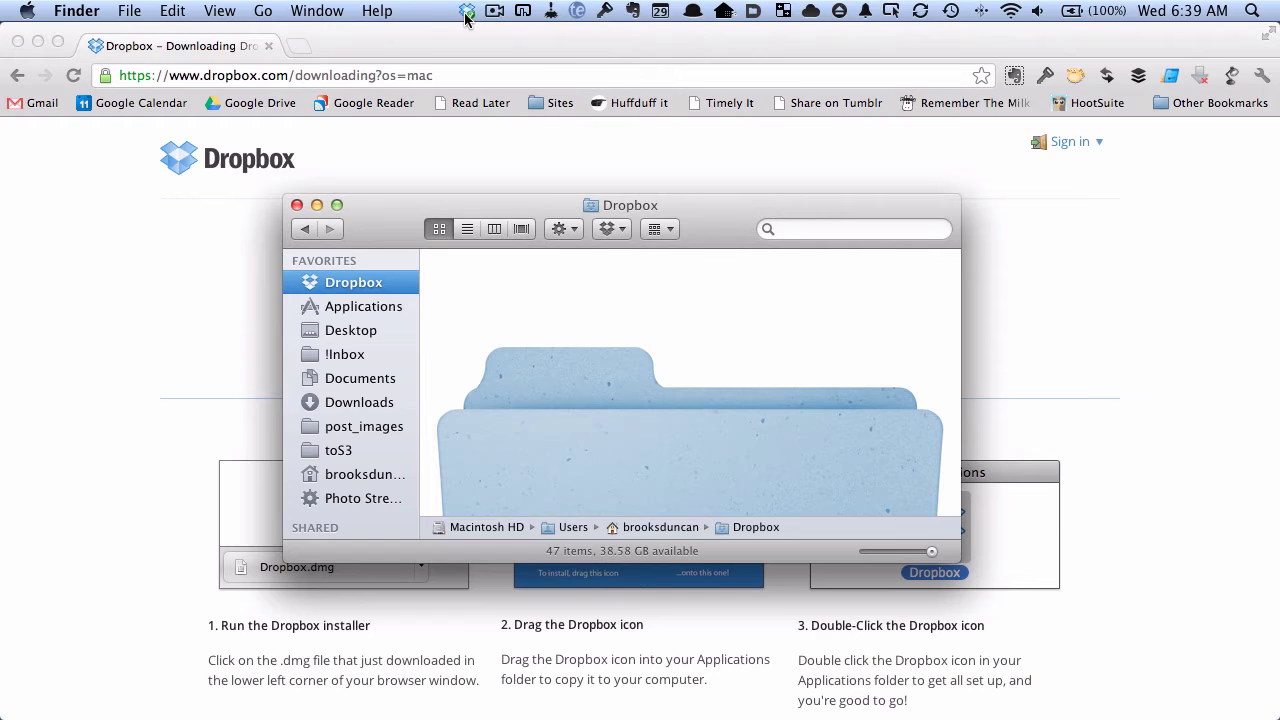
mouse_move(466, 18)
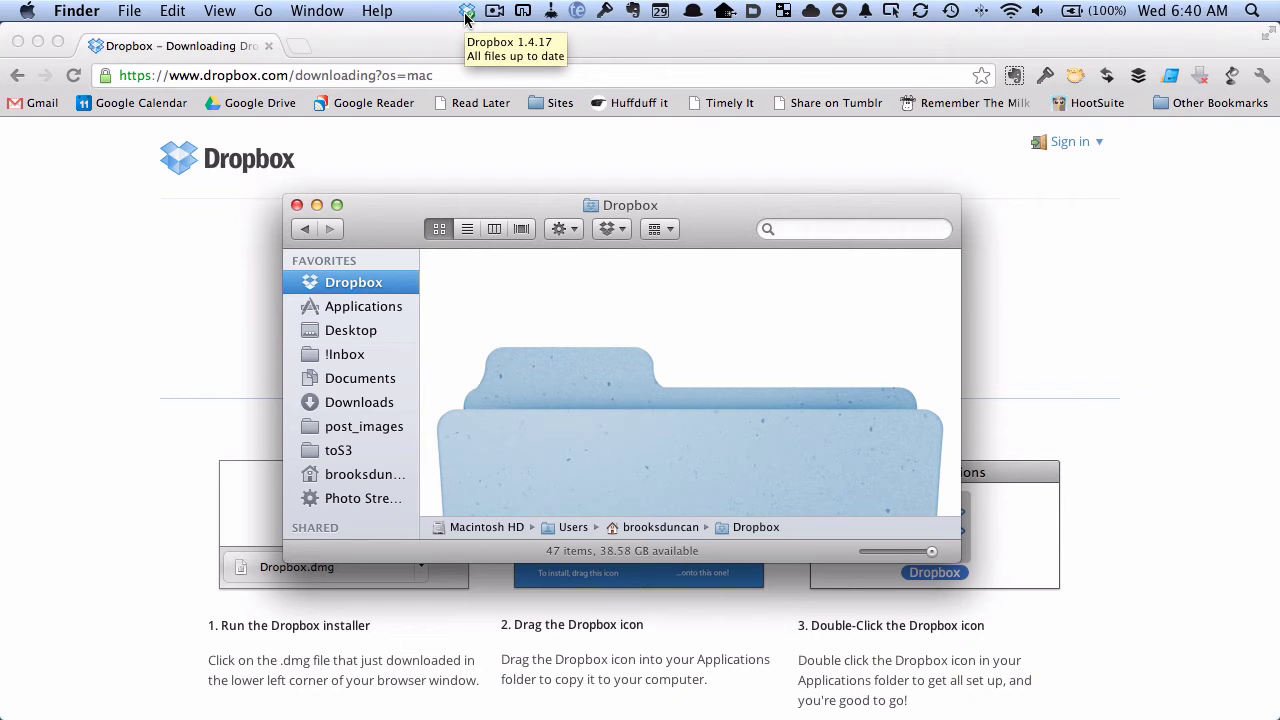
Step: Go to the Dropbox homepage and sign in using the saved 1Password login
left_click(131, 348)
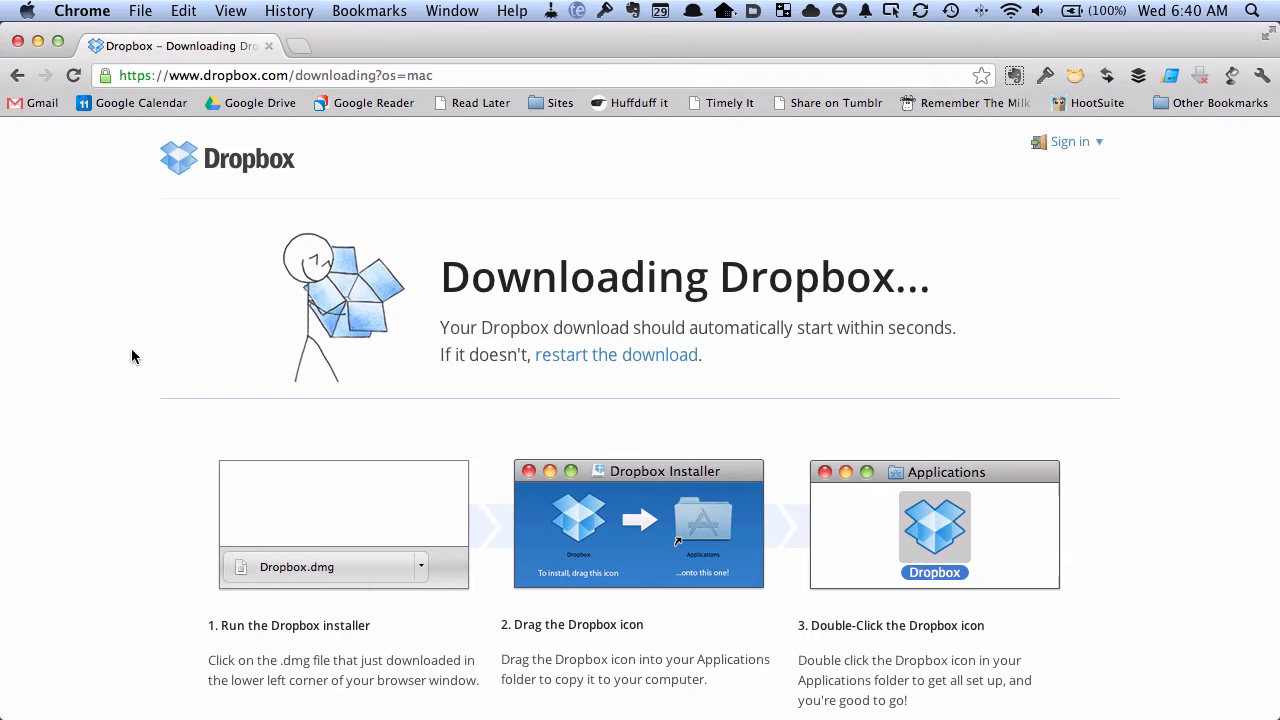
left_click(226, 166)
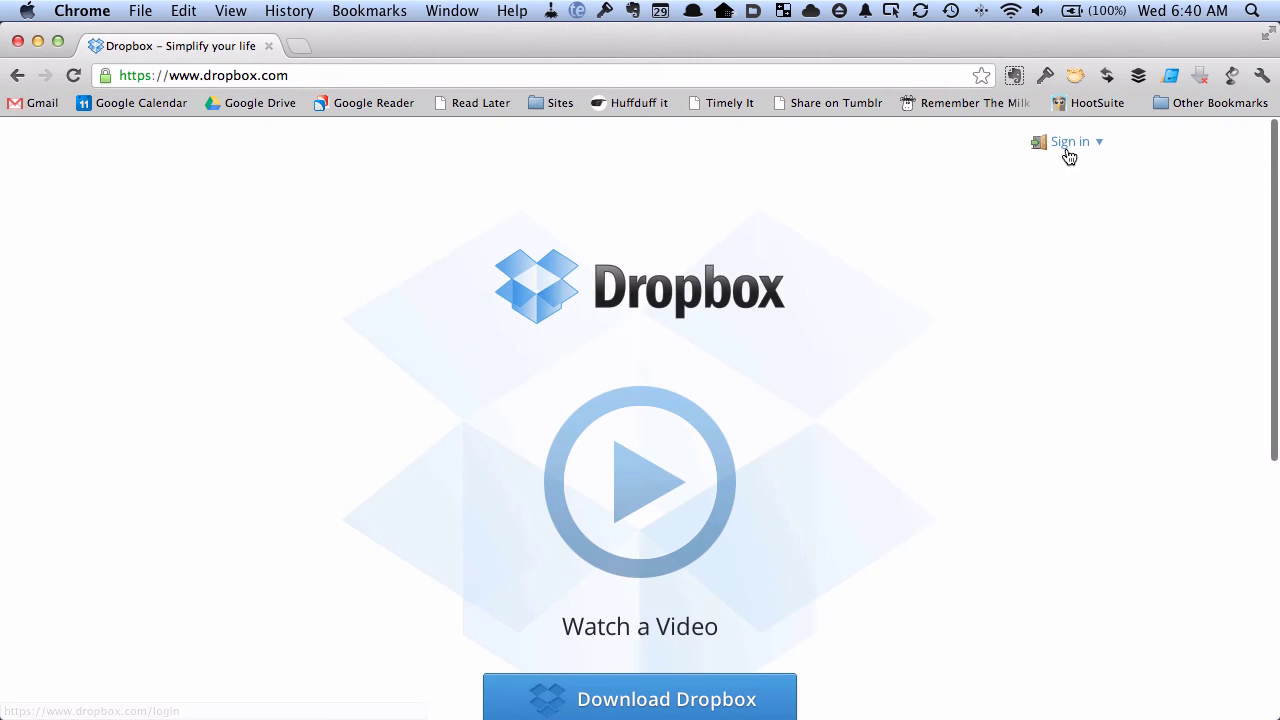
left_click(1070, 146)
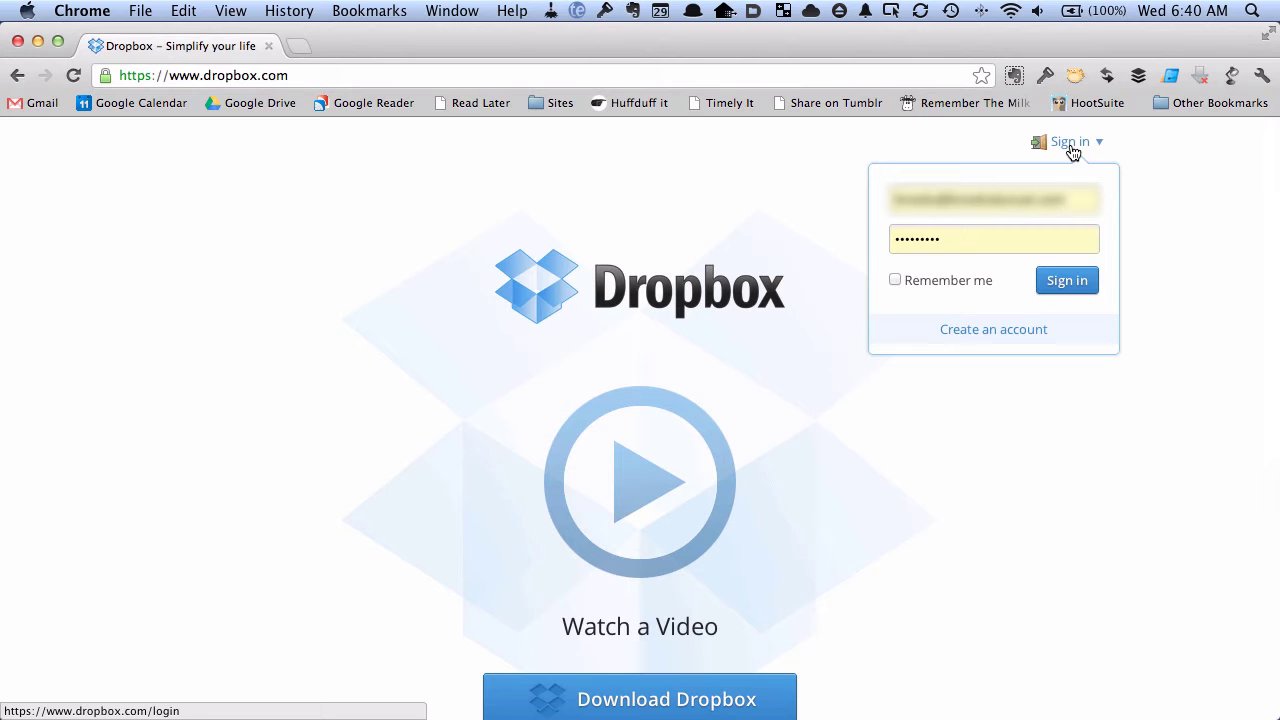
key("Return")
key("super+backslash")
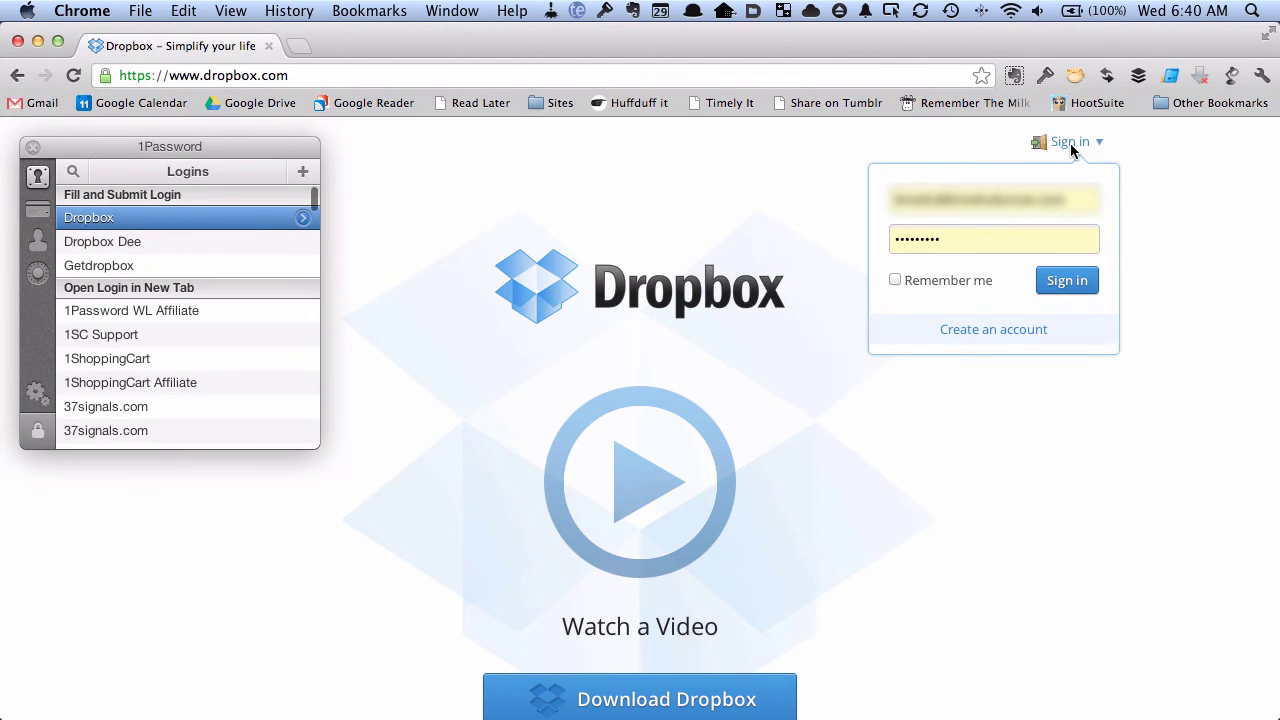
key("Return")
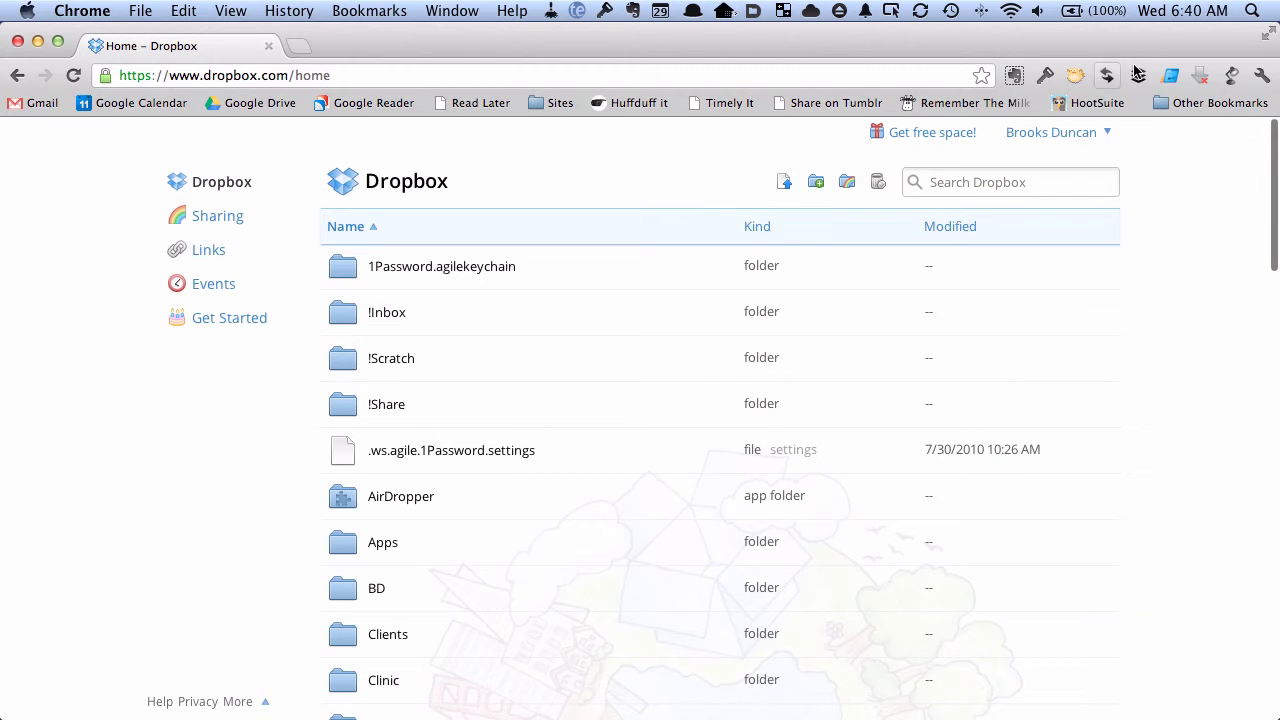
Step: Open Settings from the account menu and scroll the Security tab down to Account sign in
left_click(1080, 145)
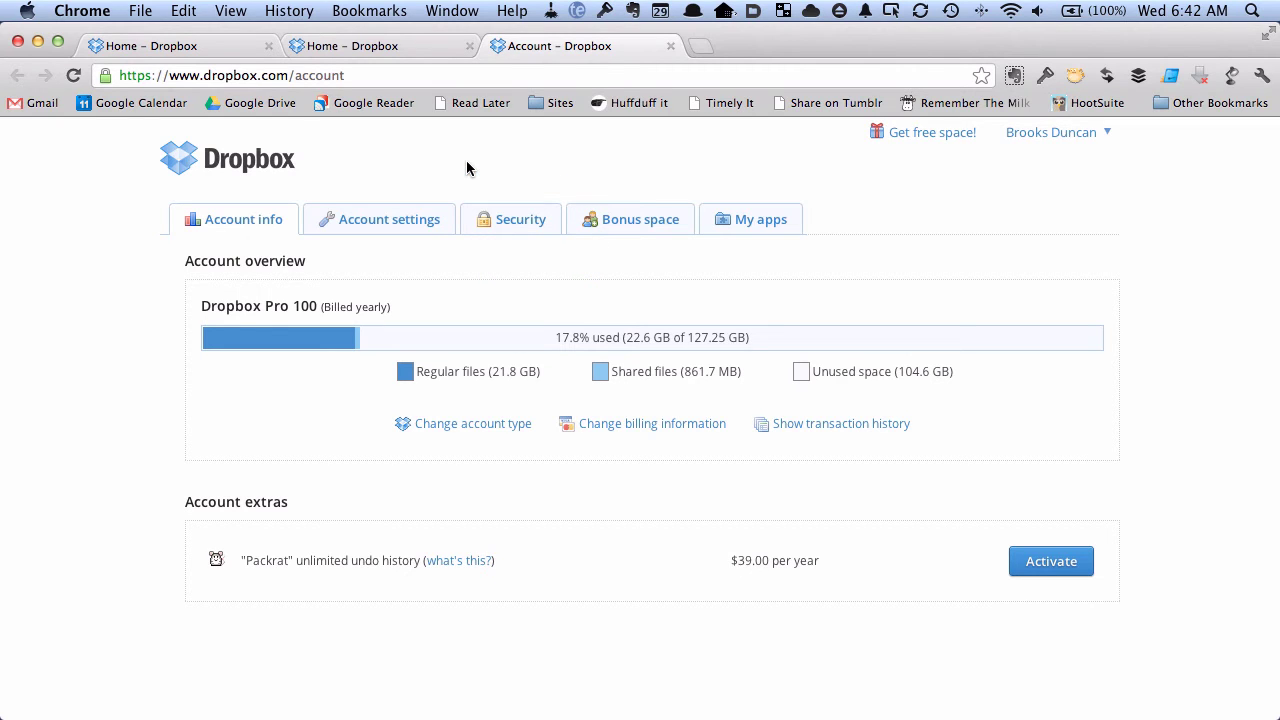
left_click(494, 222)
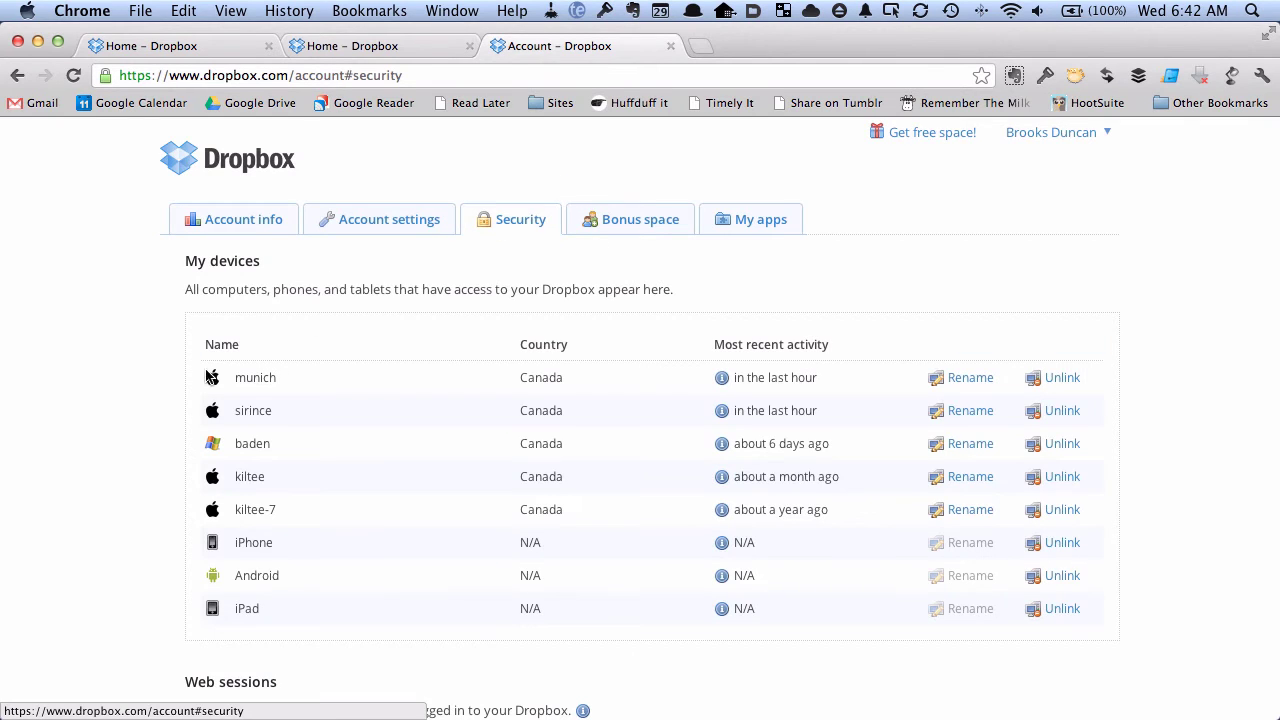
scroll(143, 451, "down", 10)
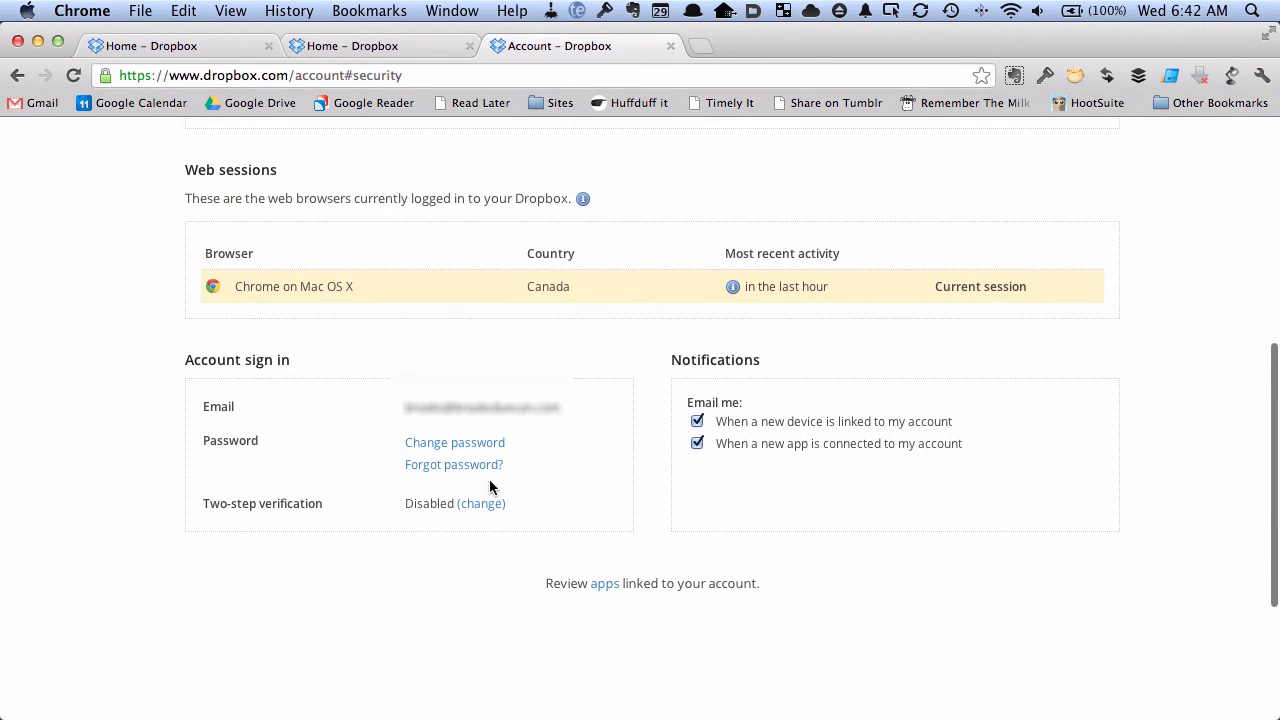
mouse_move(489, 479)
left_mouse_down()
mouse_move(200, 487)
mouse_move(231, 541)
mouse_move(490, 543)
mouse_move(505, 478)
mouse_move(415, 459)
left_mouse_up()
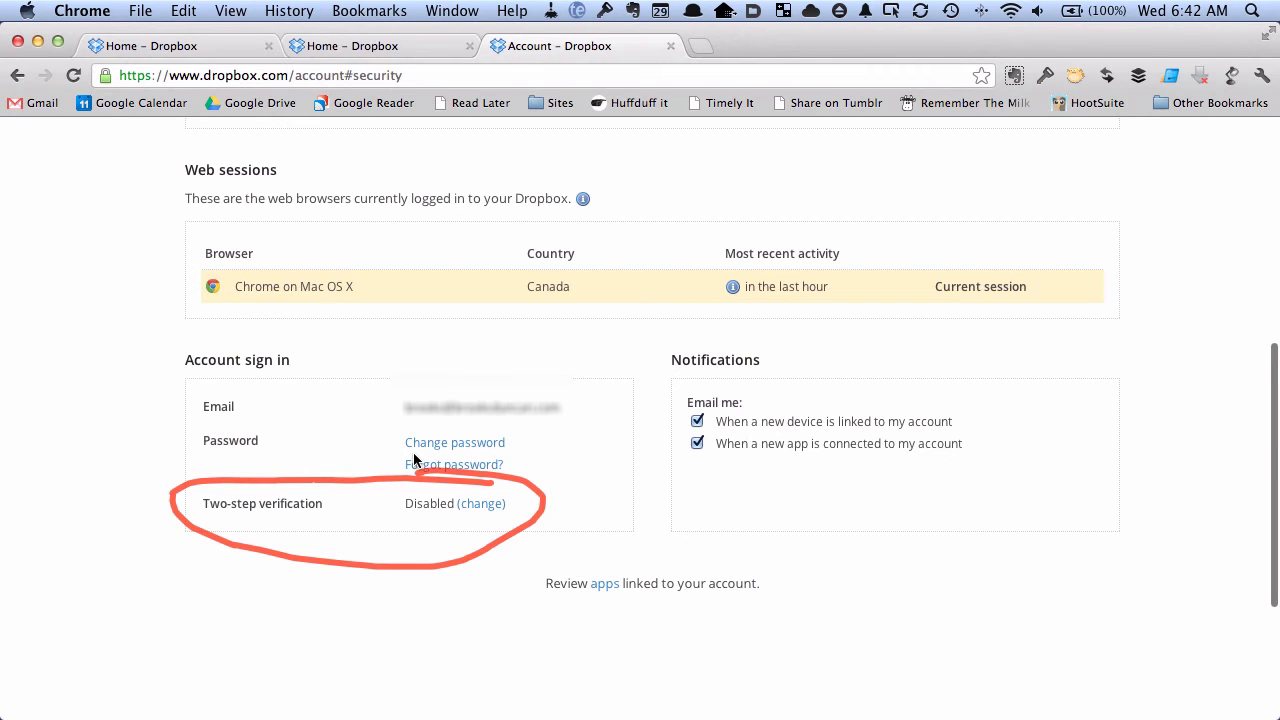
Step: Start two-step verification setup, confirm the account password, and choose Use a mobile app
left_click(473, 505)
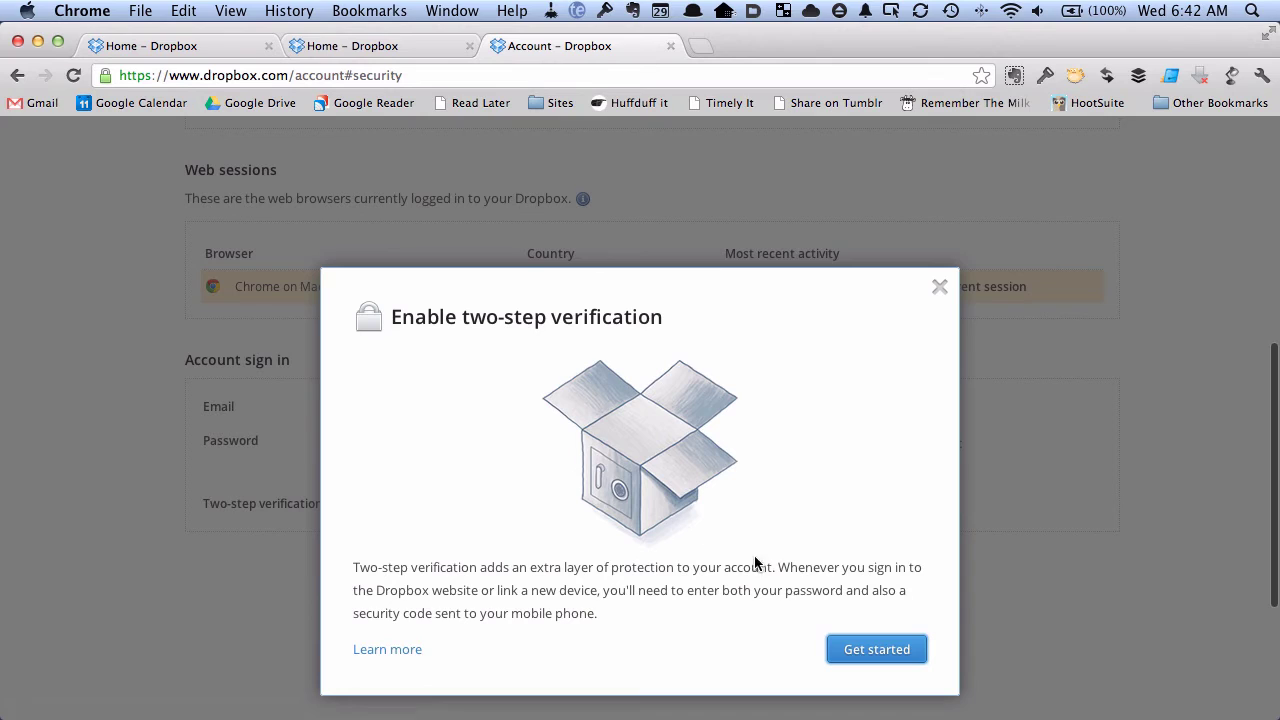
left_click(862, 650)
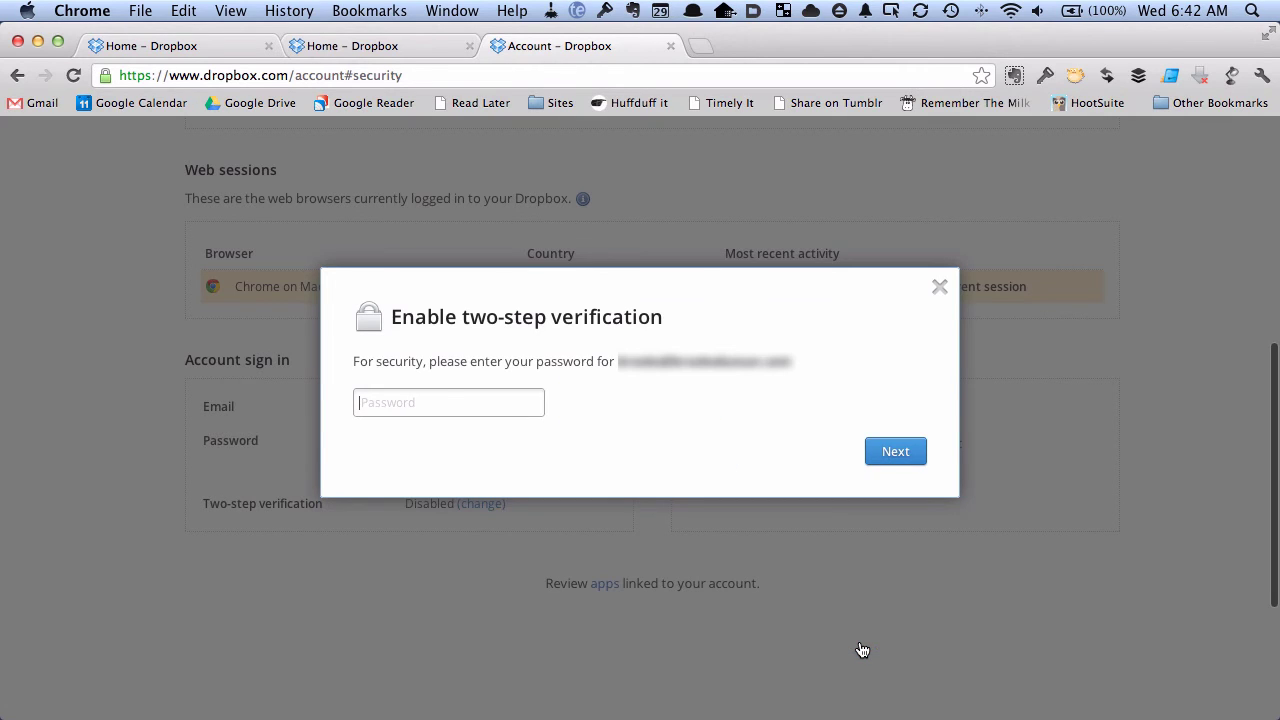
key("super+v")
left_click(893, 455)
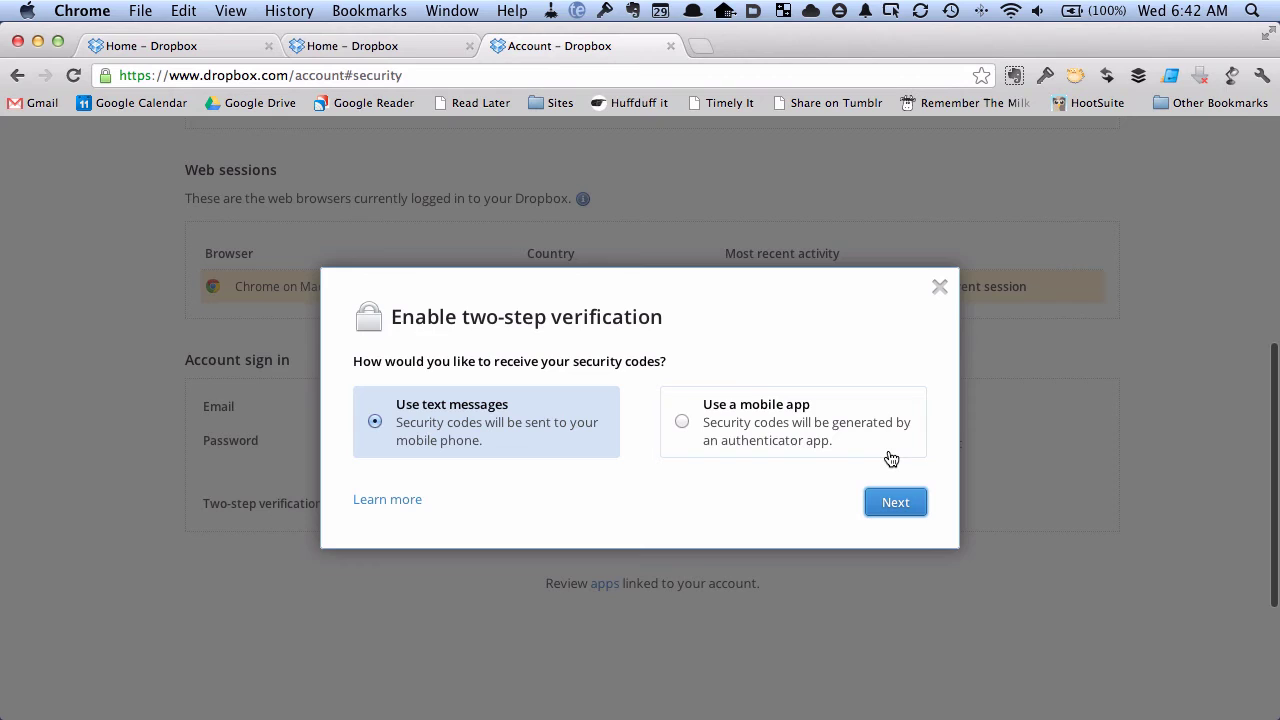
left_click(685, 426)
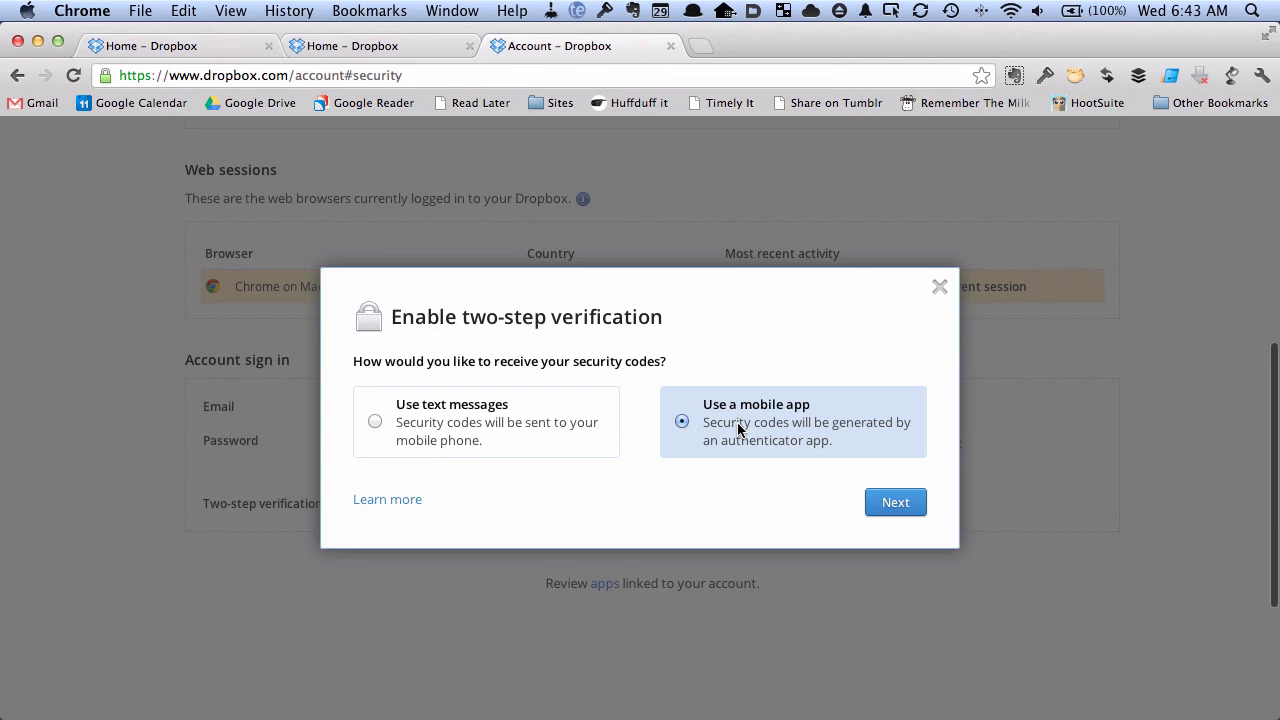
Step: Continue to the barcode screen and scan it with the authenticator app
left_click(890, 503)
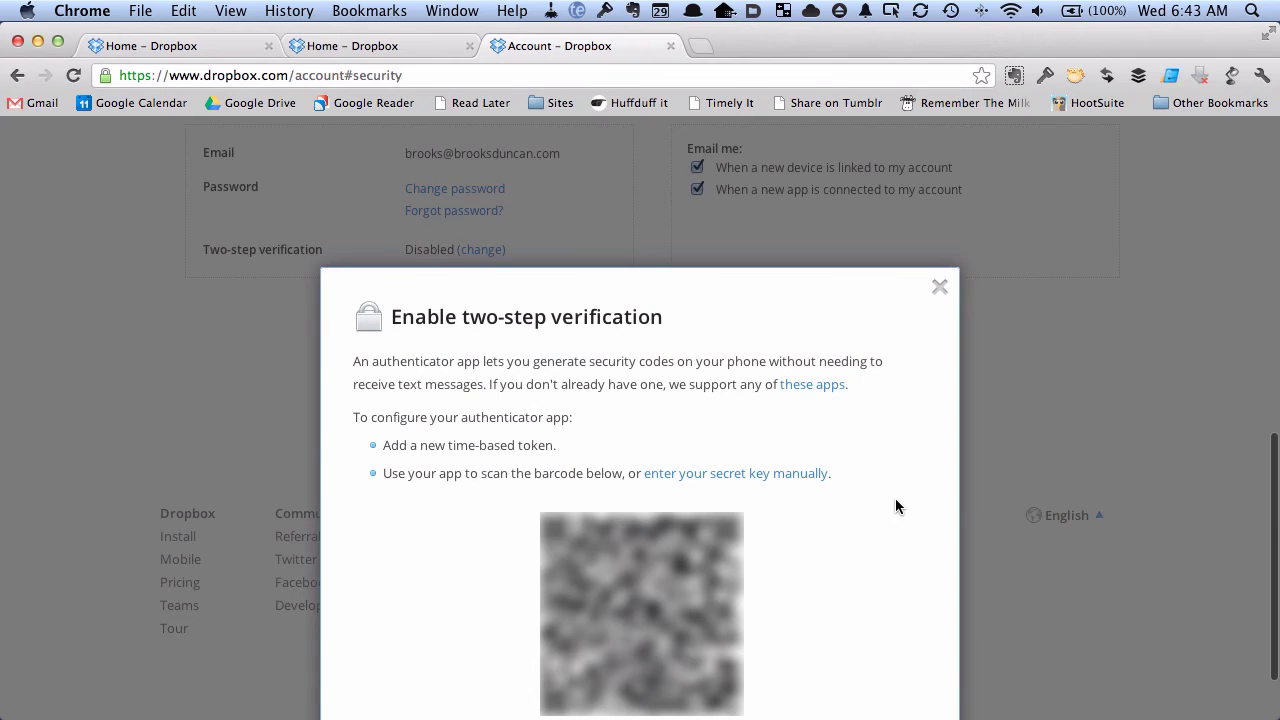
scroll(895, 507, "down", 2)
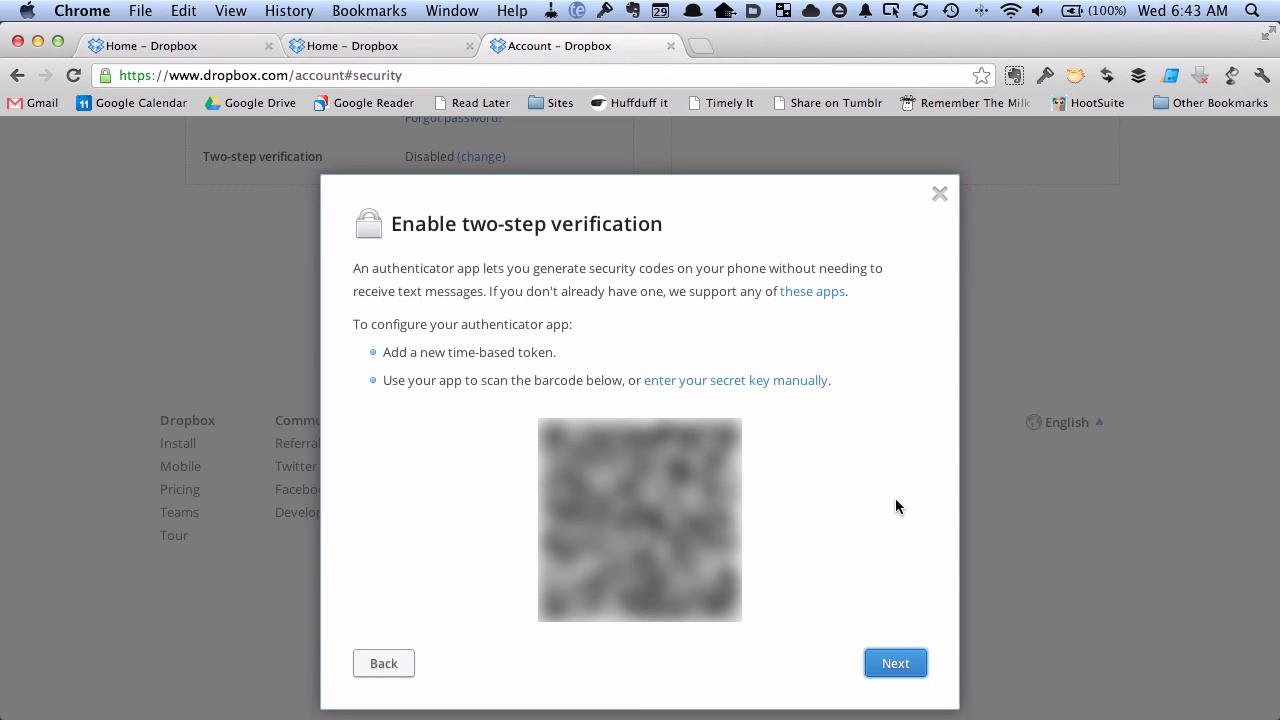
left_click(890, 660)
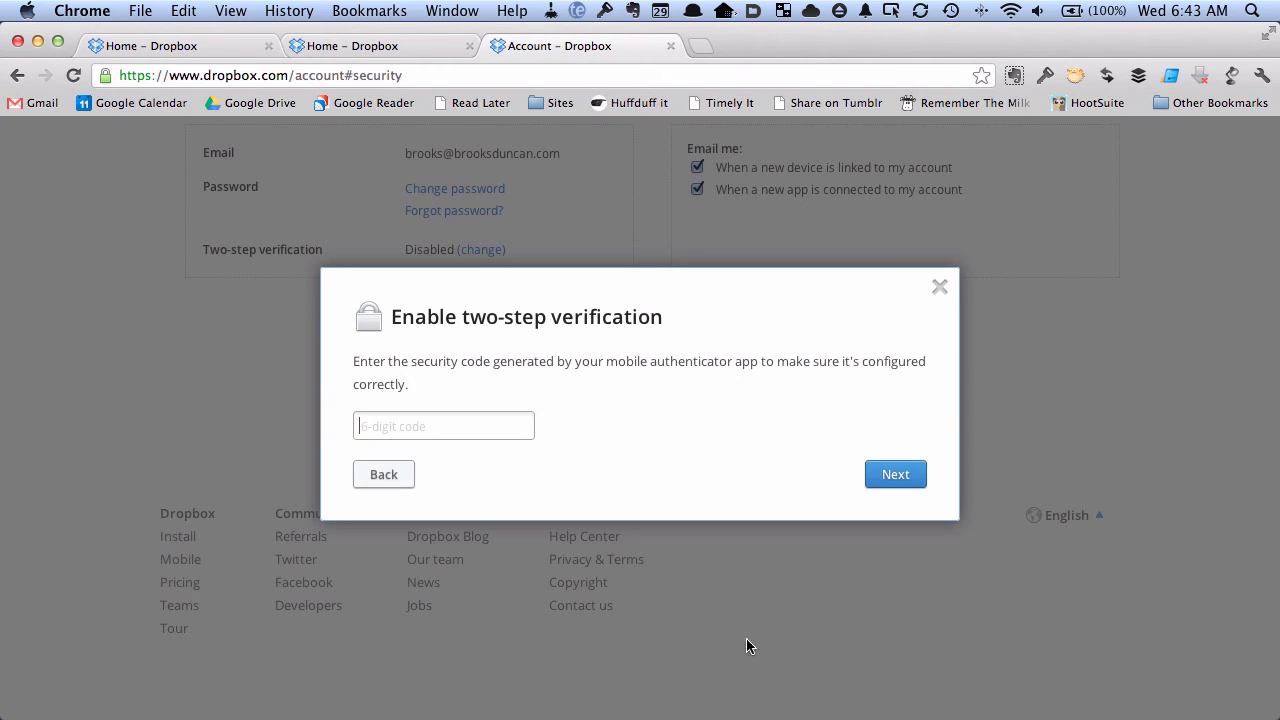
Step: Enter the app's 6-digit verification code and advance to the emergency backup code step
left_click(894, 476)
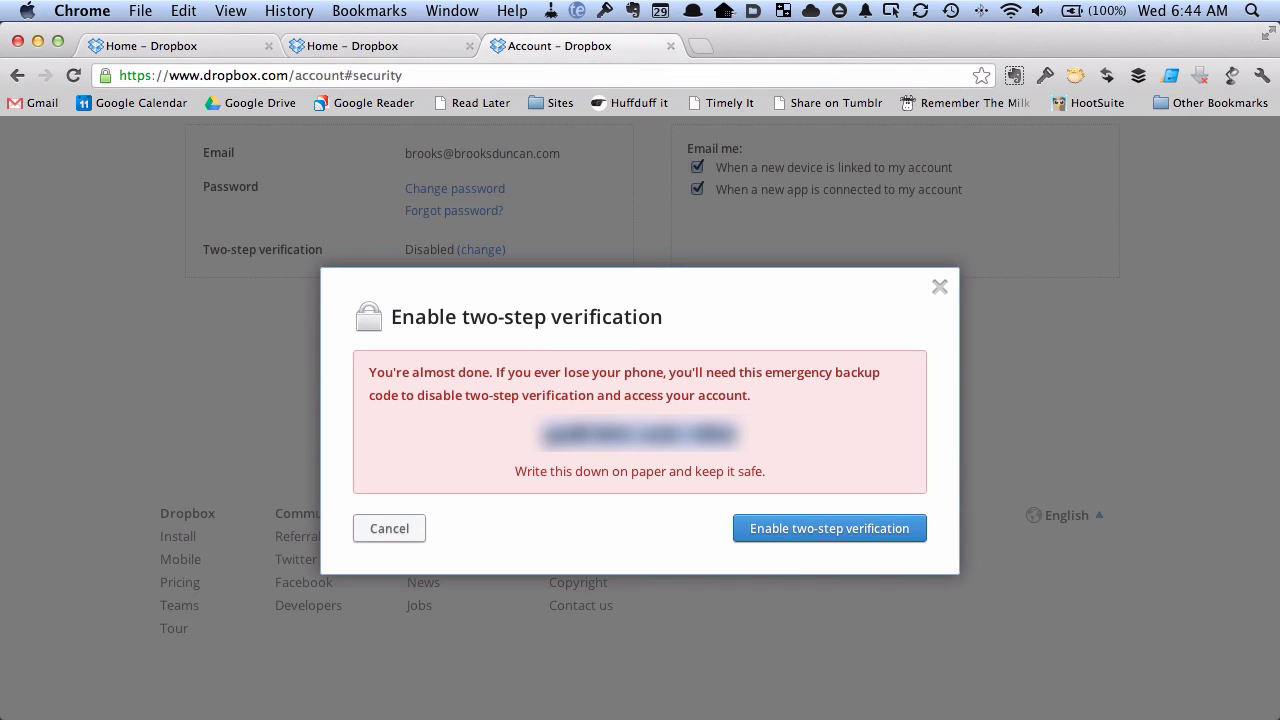
key("alt+space")
type("sub")
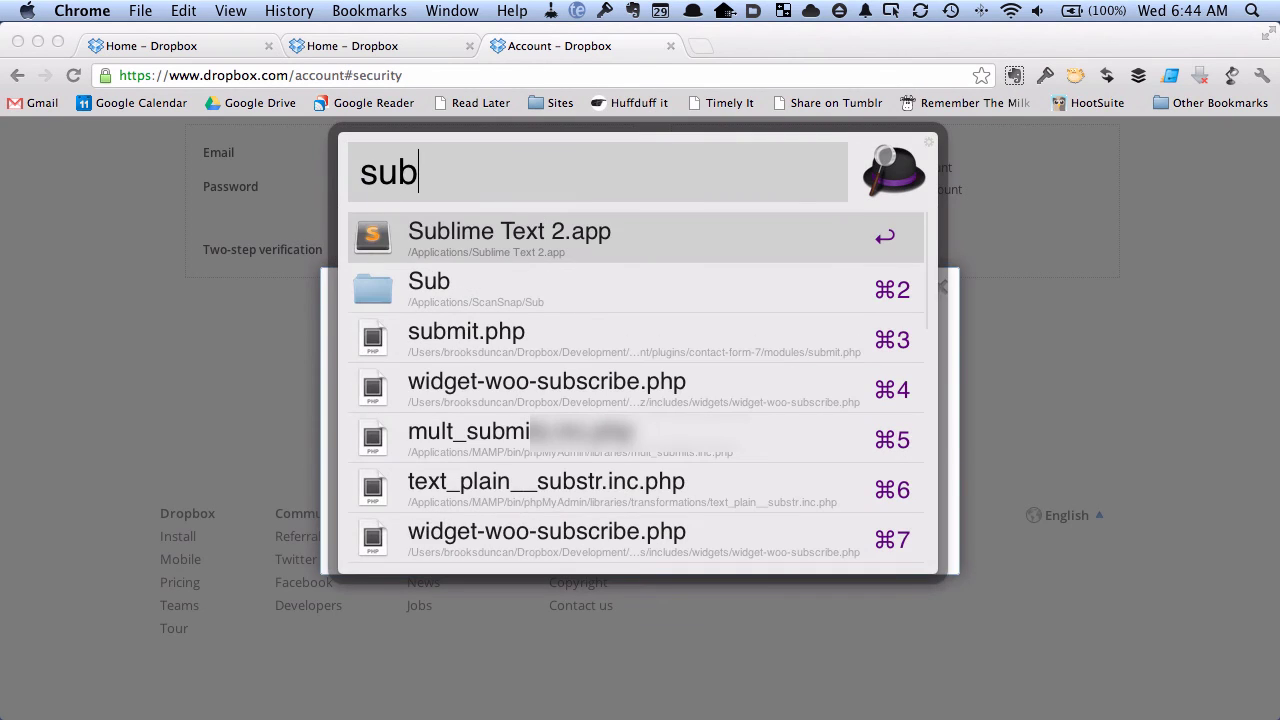
key("Escape")
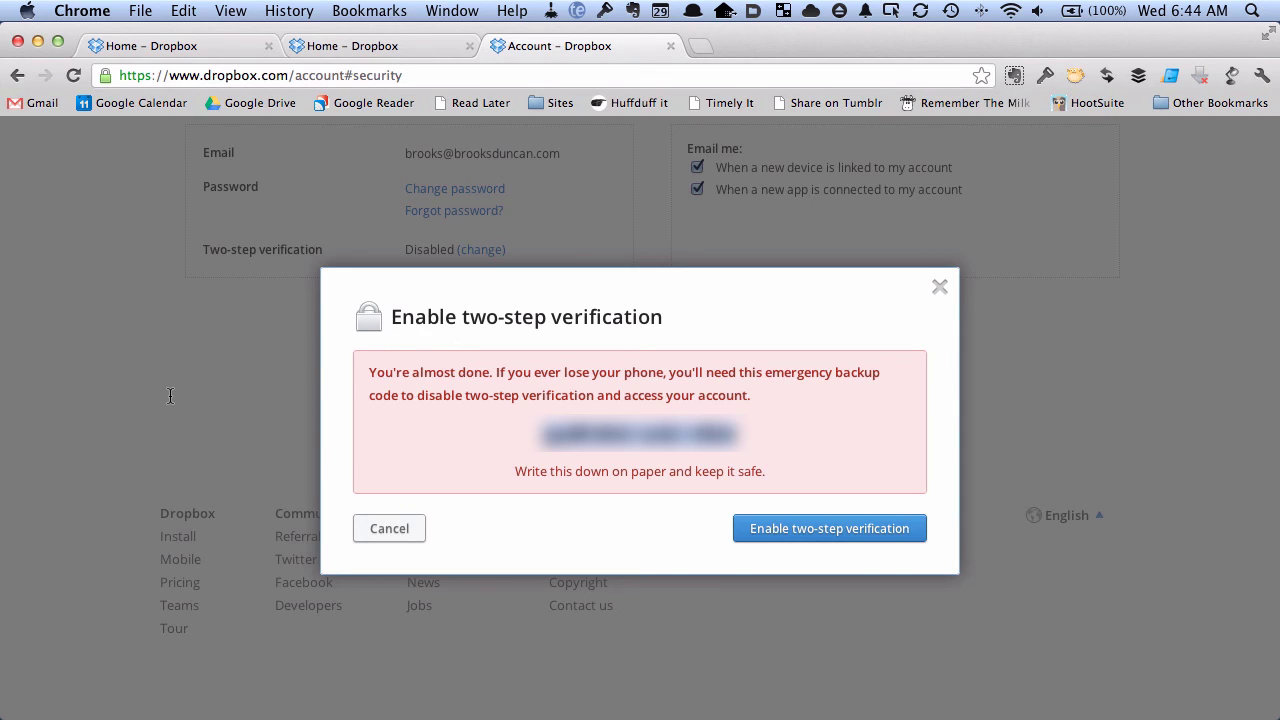
Step: Enable two-step verification, close the confirmation, then sign back in via 1Password's saved login
left_click(820, 528)
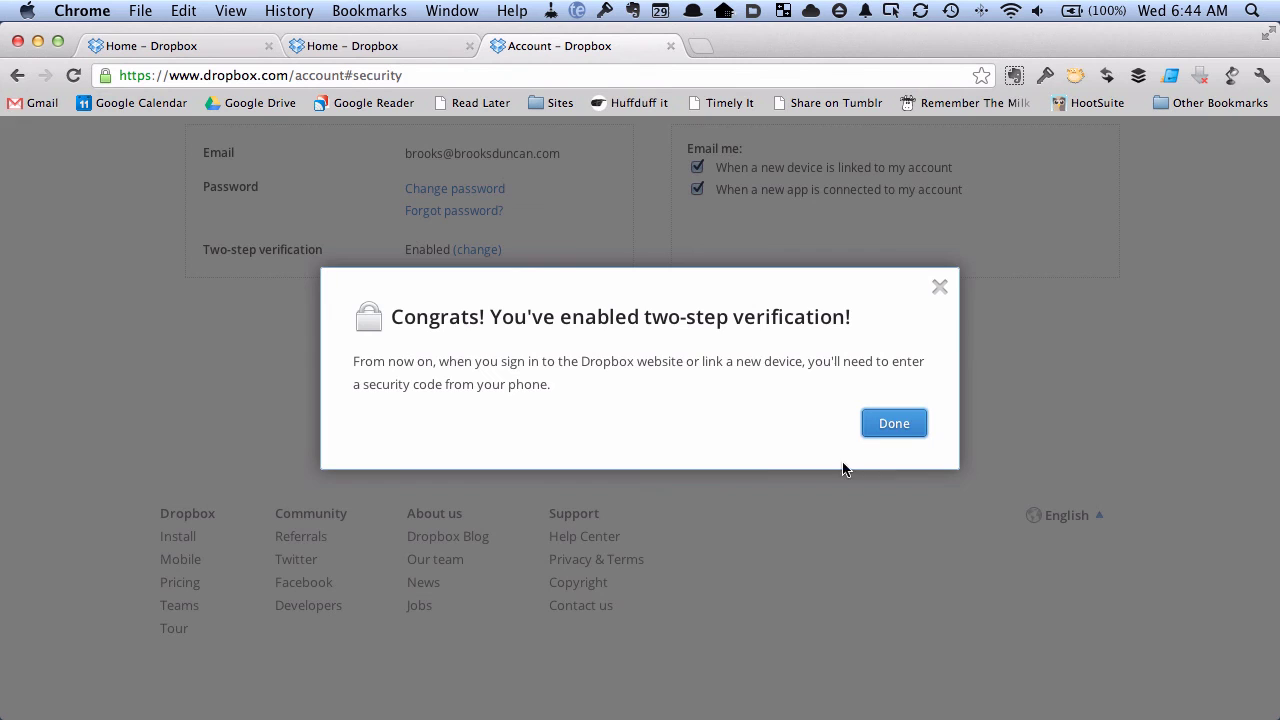
left_click(904, 425)
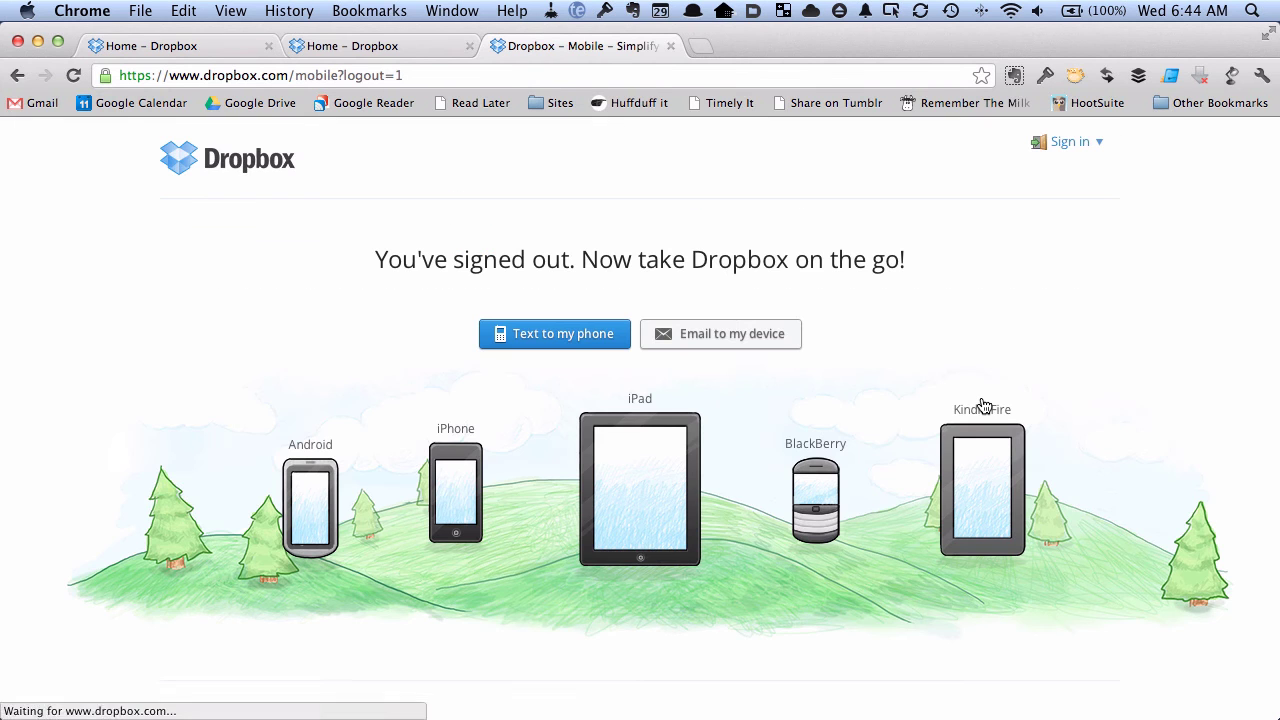
left_click(1064, 144)
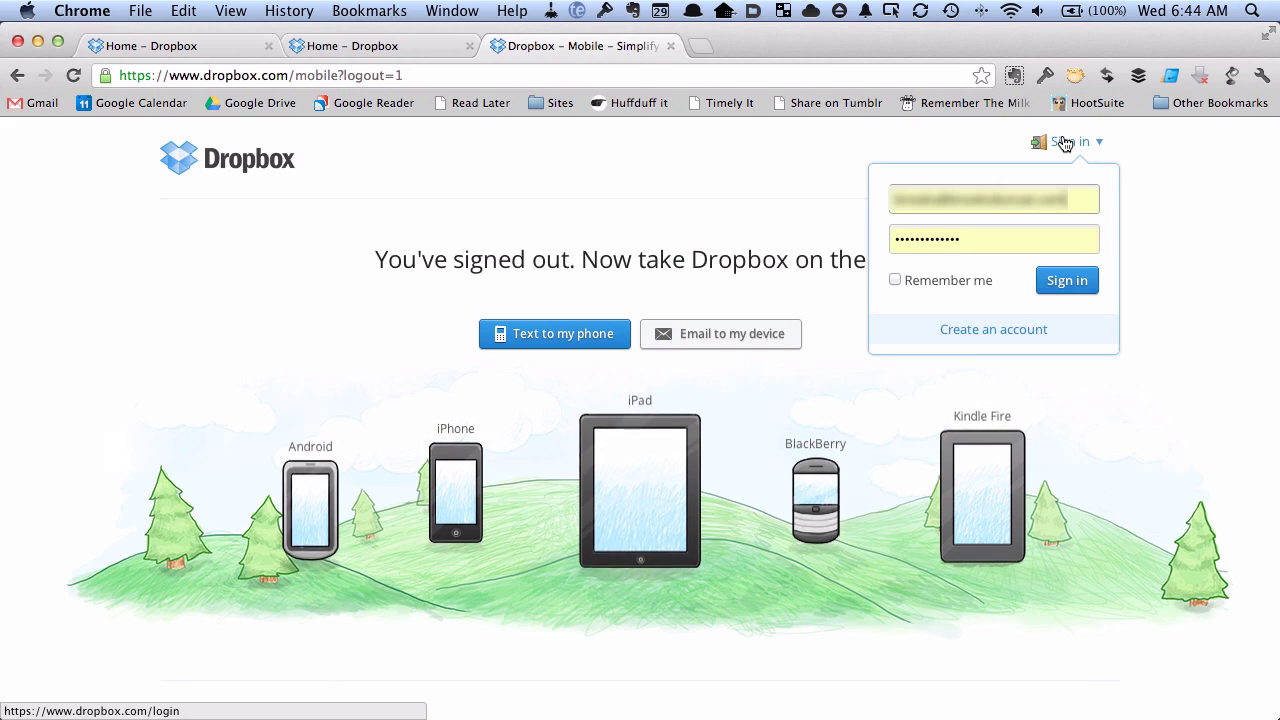
left_click(1064, 282)
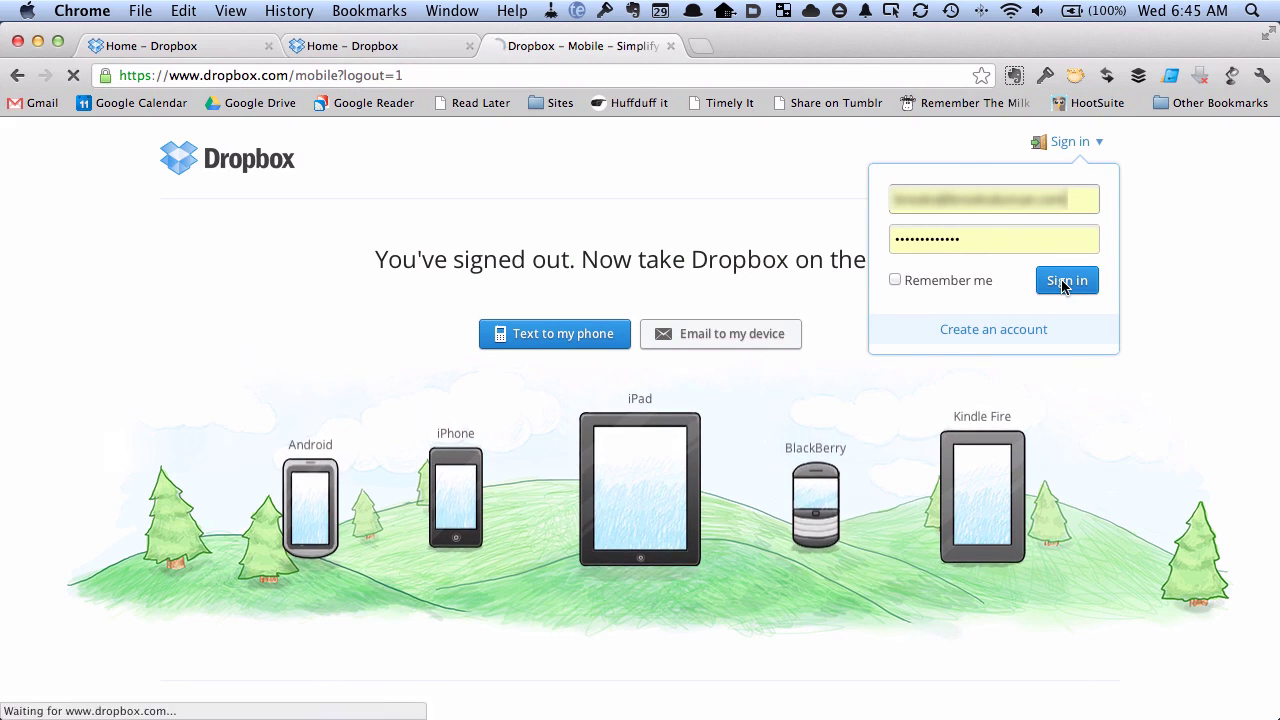
key("super+backslash")
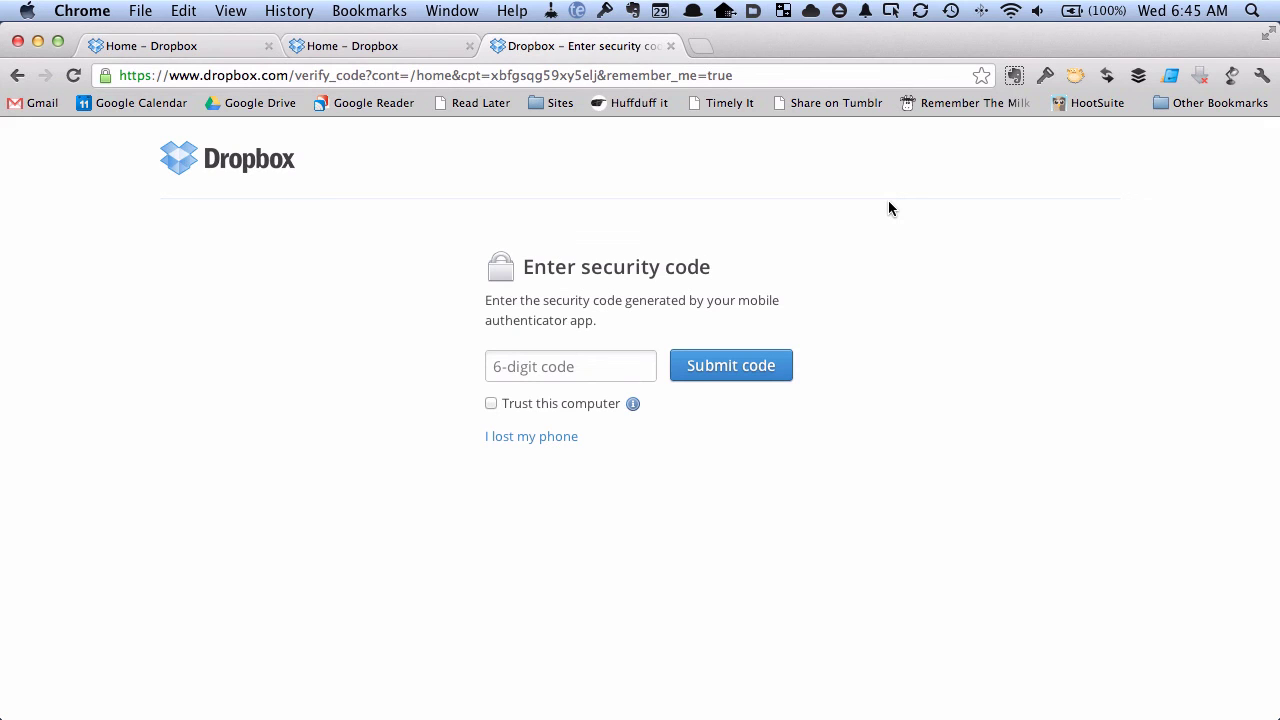
Step: Enter the authenticator app's 6-digit security code, trust this computer, and submit the code
left_click(601, 358)
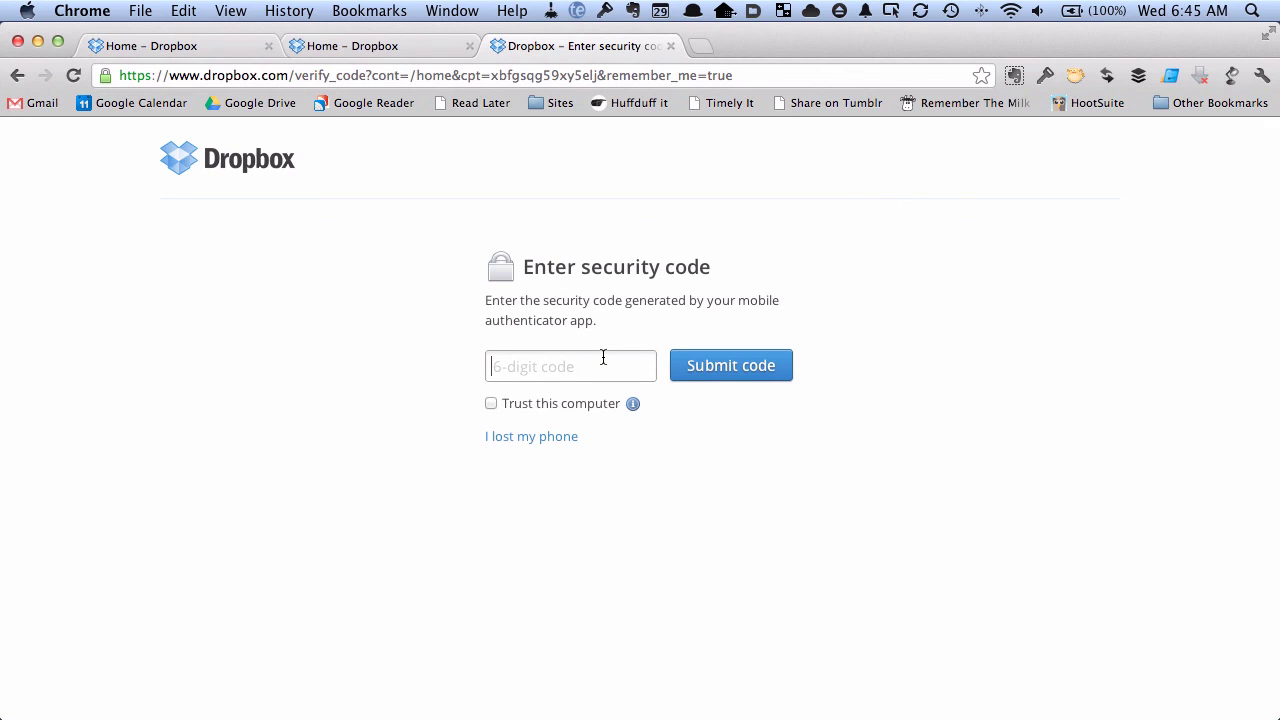
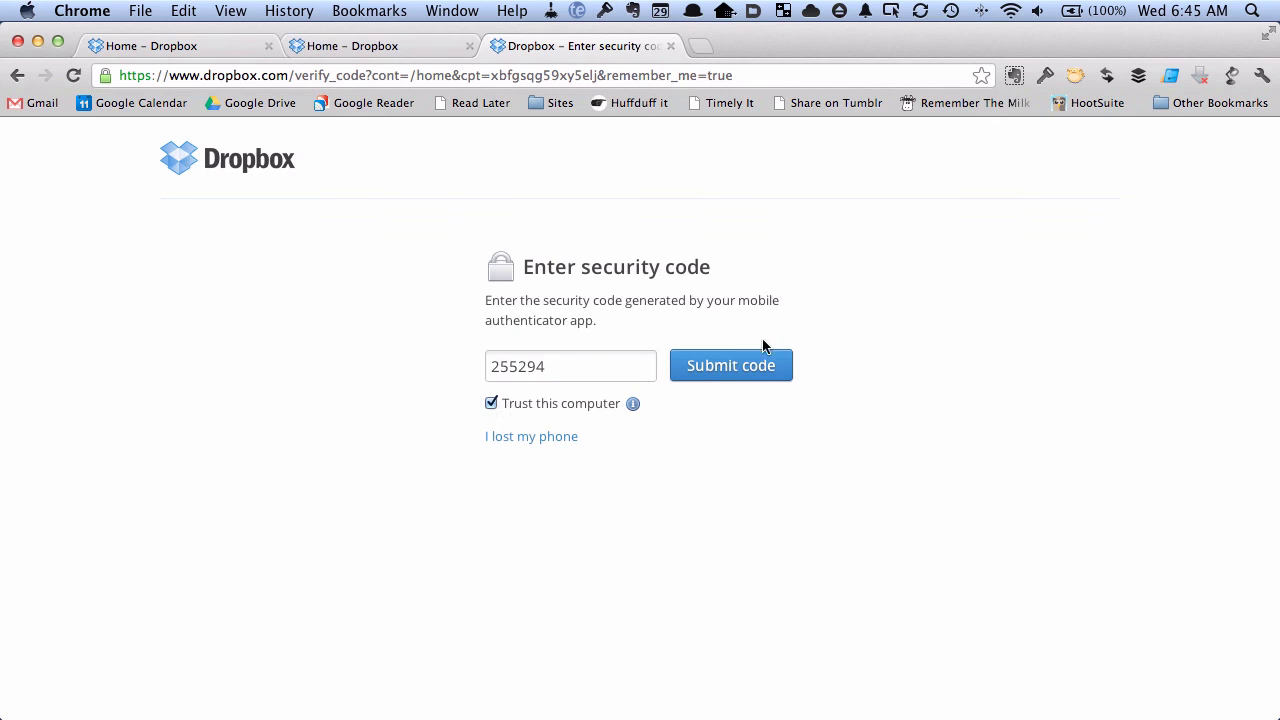
left_click(719, 376)
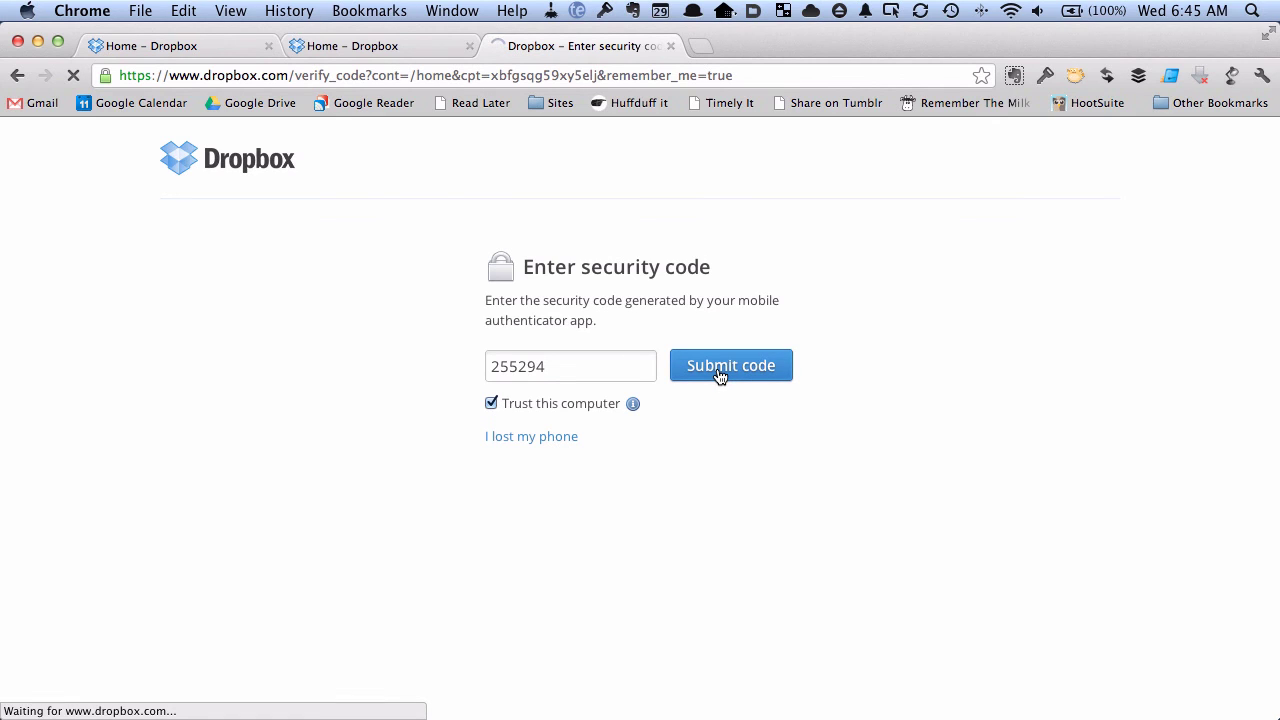